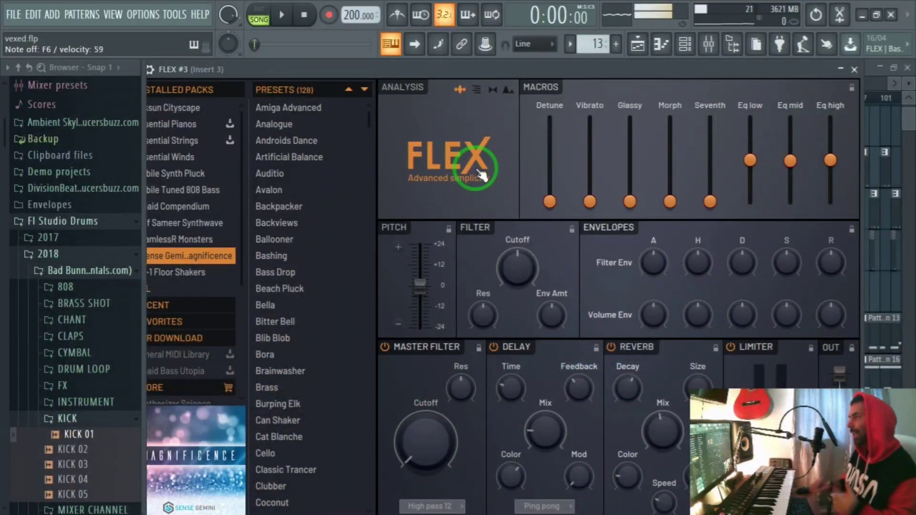
Close the FLEX synth window, zoom the Playlist out, and open OPTIONS > MIDI settings
left_click(853, 69)
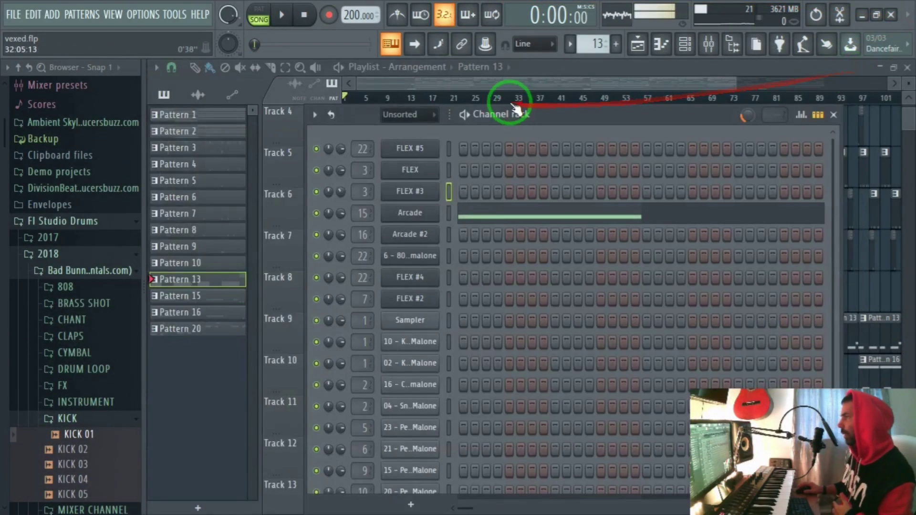
left_click_drag(737, 83, 778, 86)
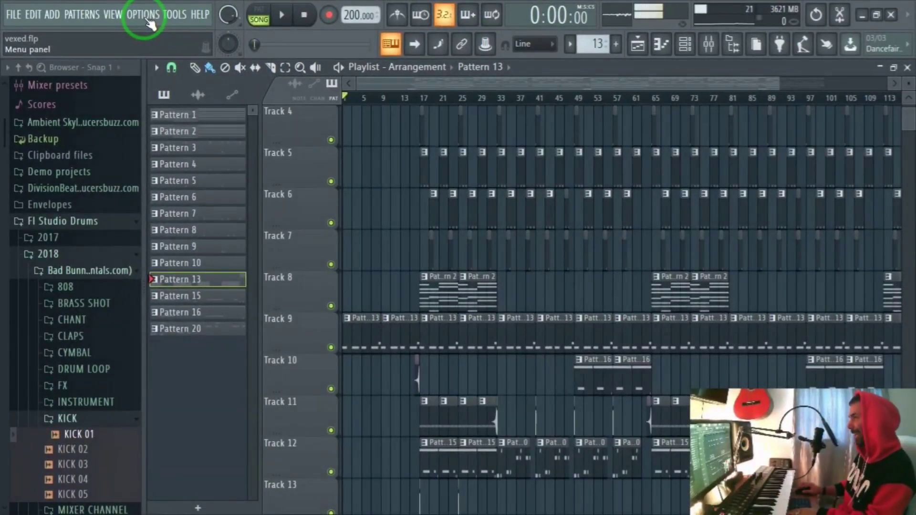
left_click(145, 17)
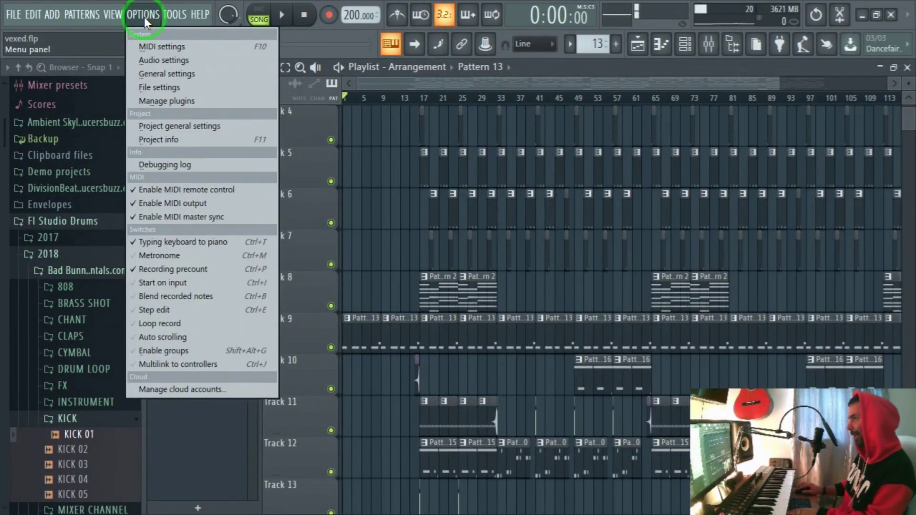
left_click(192, 47)
Select Oxygen 49 in the MIDI Output list and switch its Send master sync off
left_click_drag(320, 24, 393, 54)
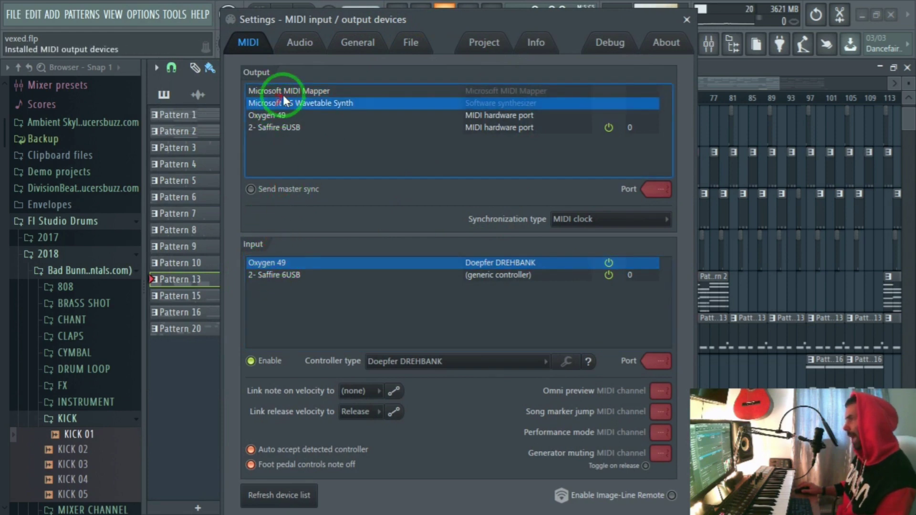
left_click(276, 117)
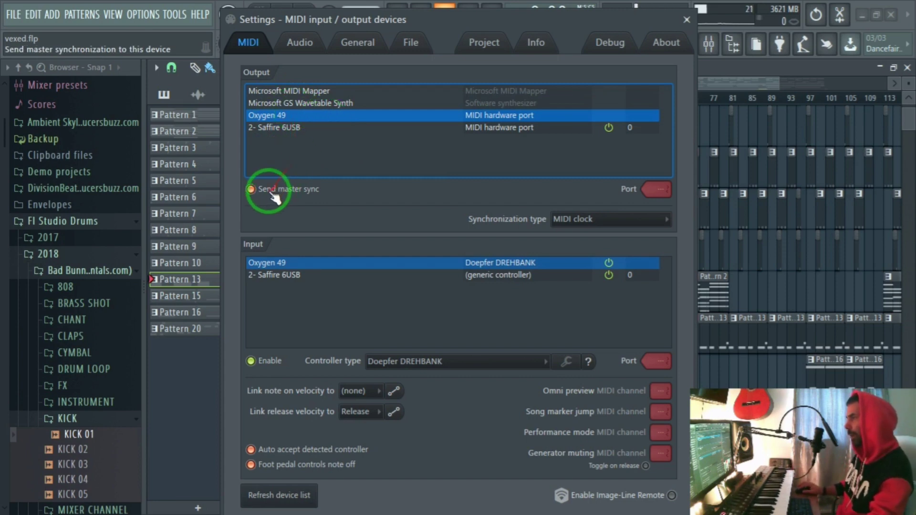
left_click(253, 190)
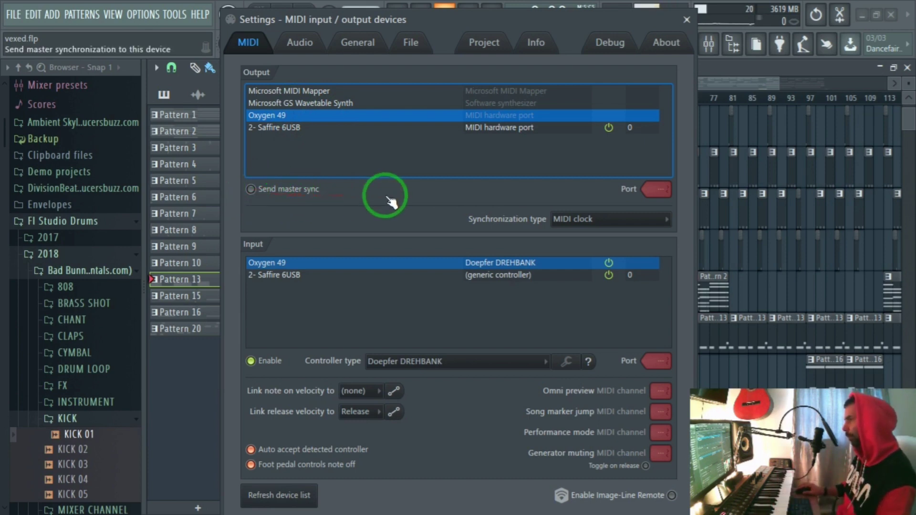
Turn Send master sync on for Oxygen 49, and keep the Oxygen 49 input selected and enabled
left_click(388, 196)
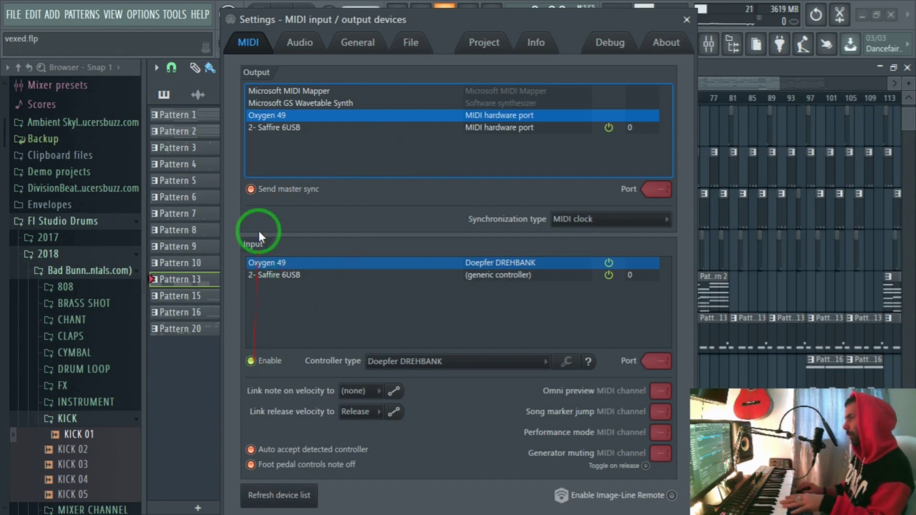
left_click(252, 360)
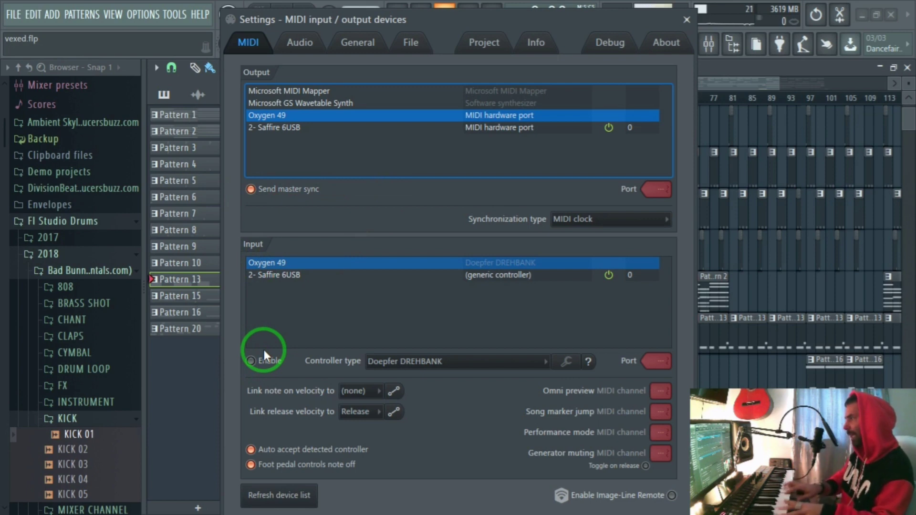
left_click(251, 361)
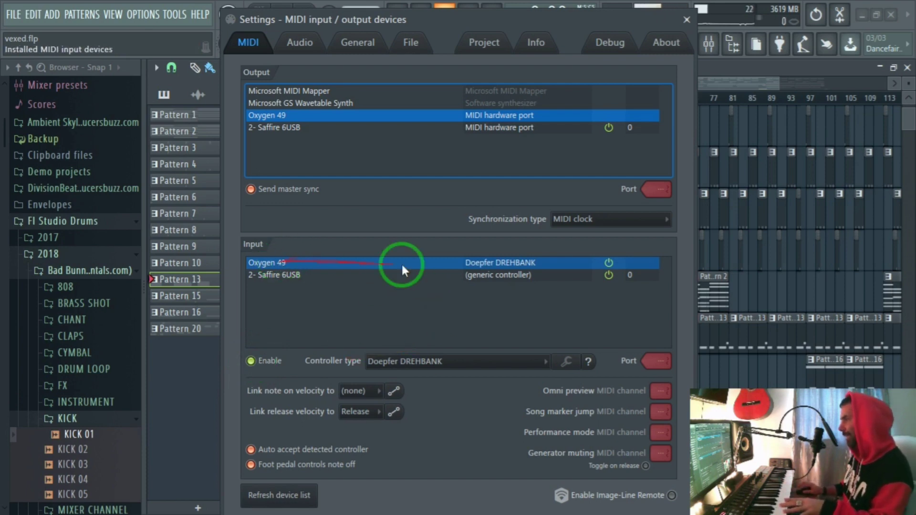
left_click(609, 263)
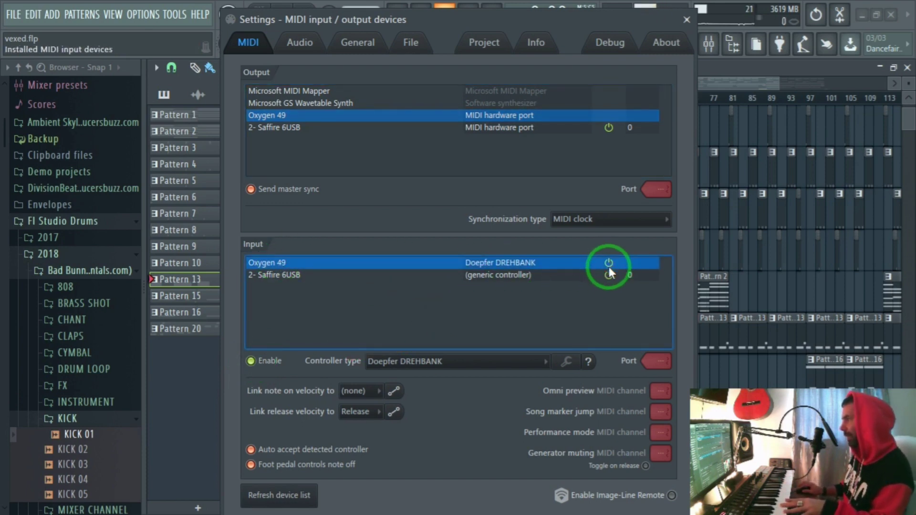
left_click(251, 361)
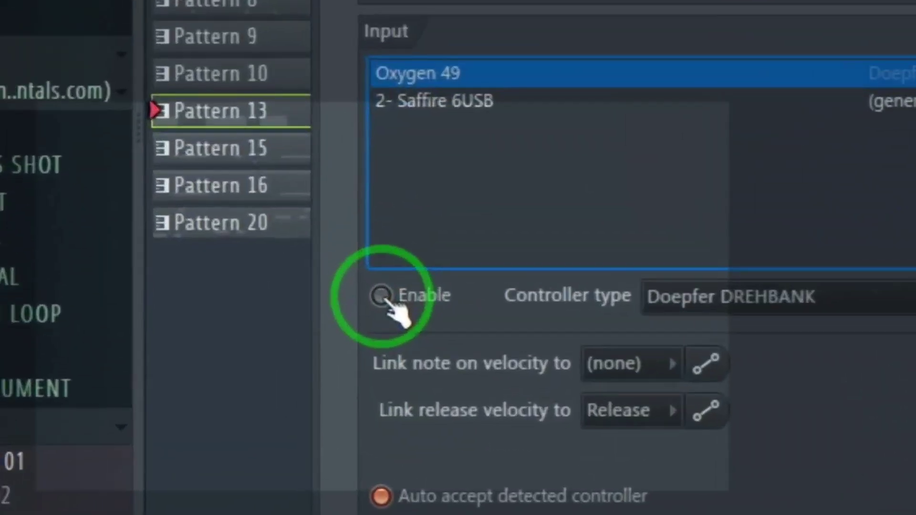
left_click(382, 297)
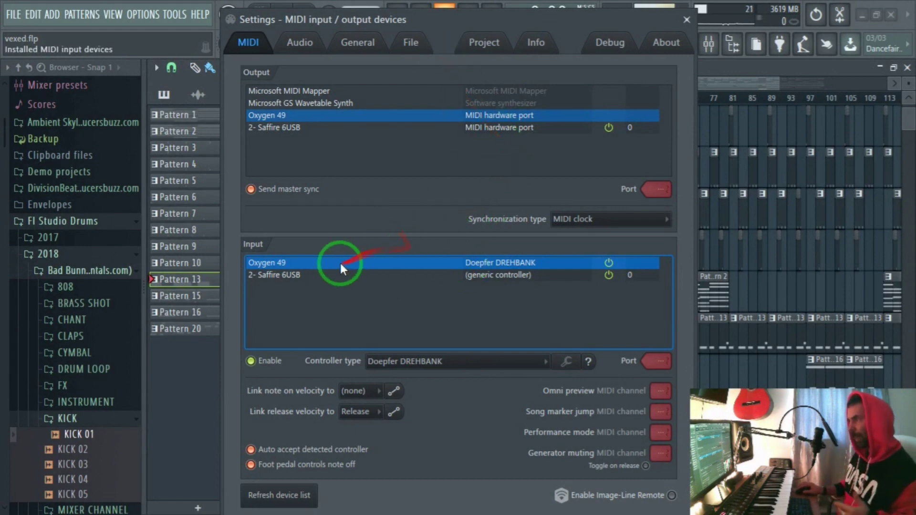
left_click(320, 273)
left_click(305, 263)
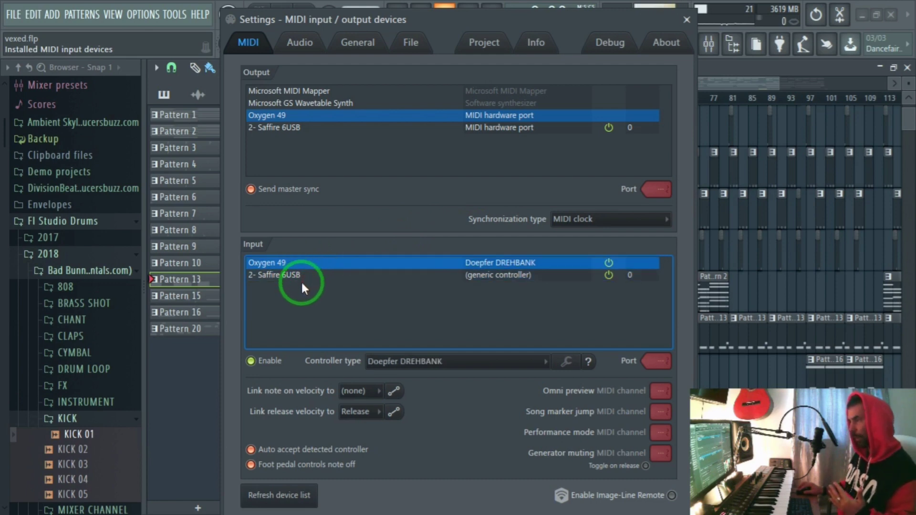
left_click(316, 275)
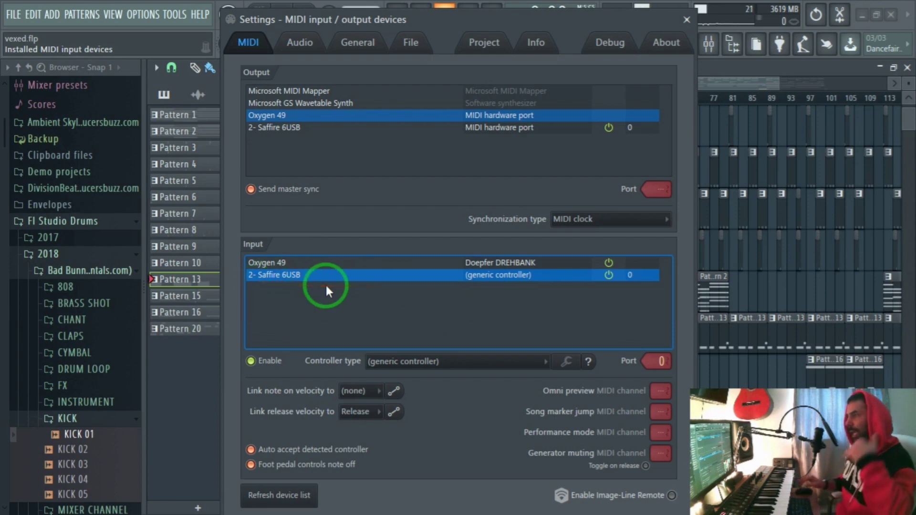
left_click(291, 264)
left_click(272, 372)
left_click(272, 372)
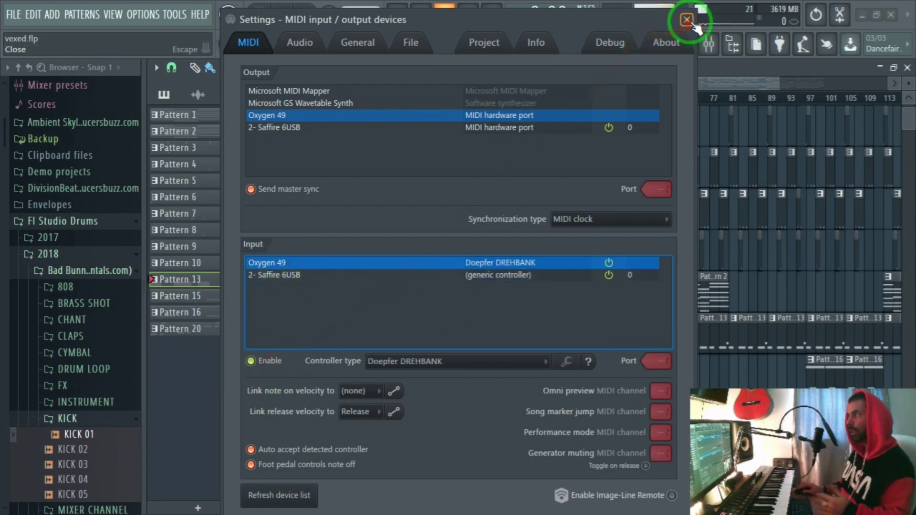
Close the MIDI settings window to return to the vexed.flp Playlist
left_click(687, 20)
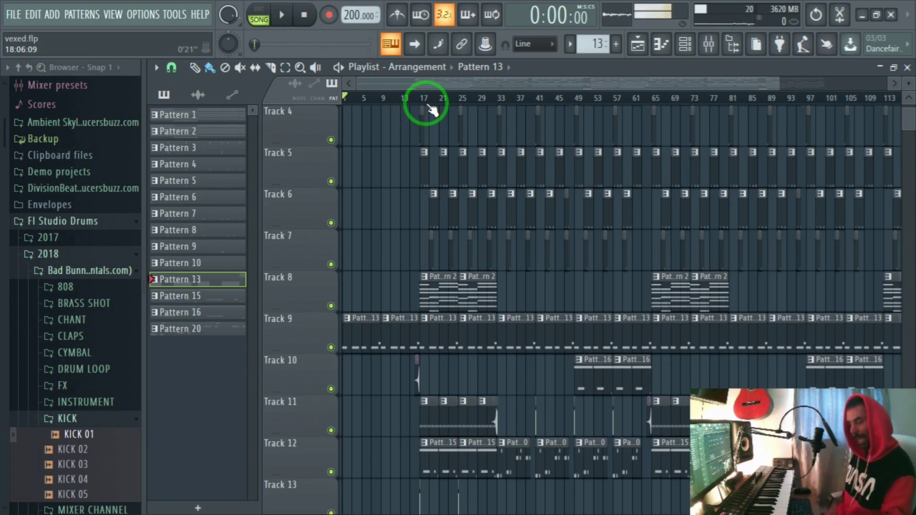
Switch to Chrome and scroll the course page down to Section 3
key("alt+Tab")
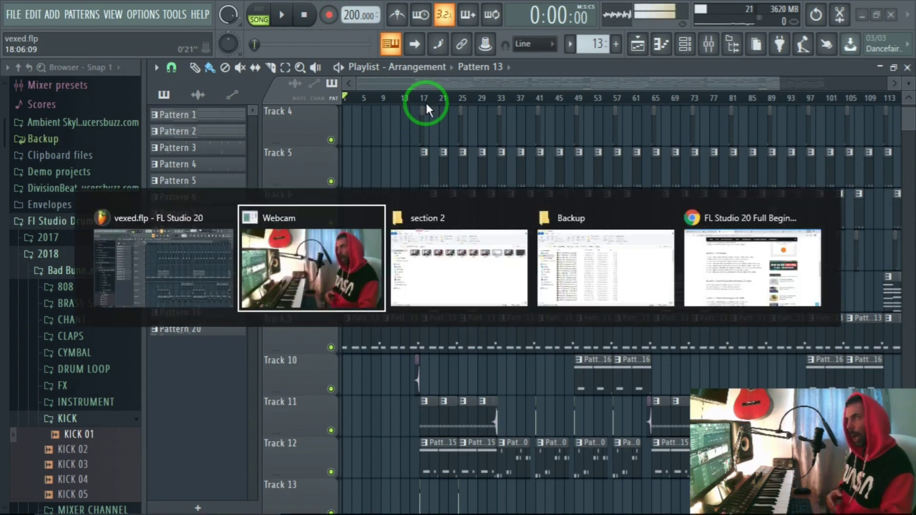
key("alt+Tab")
key("alt+Tab")
scroll(384, 270, "down", 4)
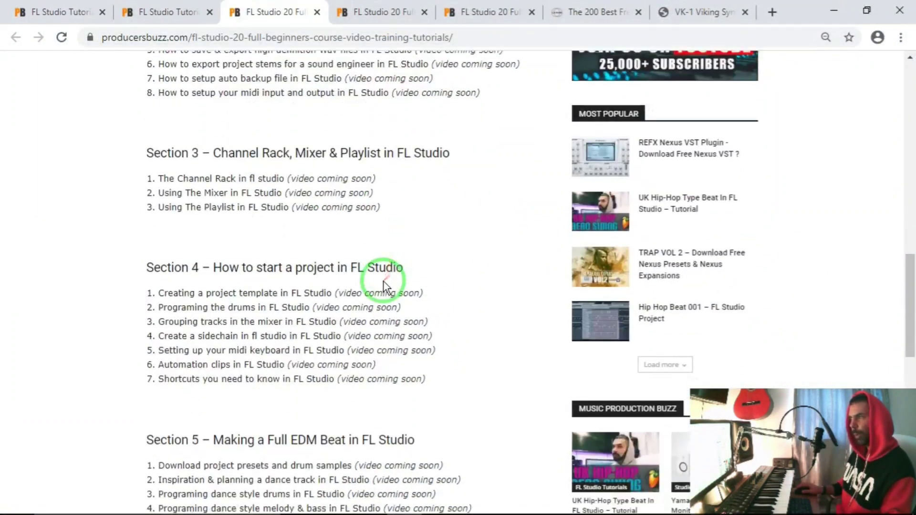
left_click_drag(146, 153, 379, 211)
left_click(419, 212)
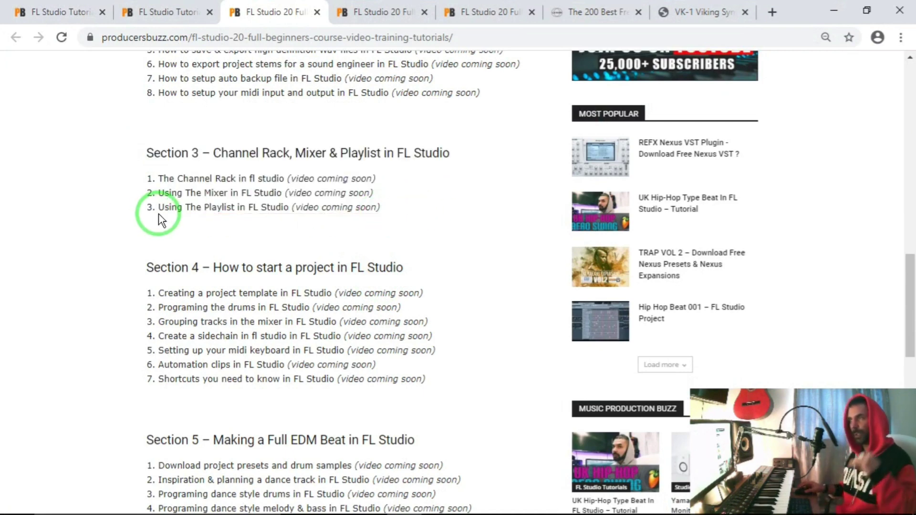
Highlight the Section 3 lesson titles, including Channel Rack and Mixer
left_click(195, 192)
left_click_drag(166, 180, 297, 180)
left_click(271, 192)
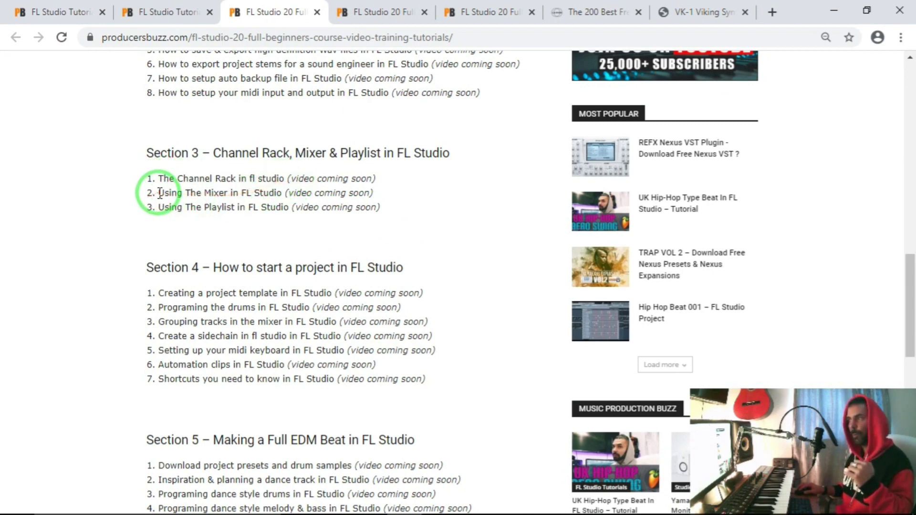
left_click_drag(149, 193, 167, 230)
left_click(167, 230)
left_click_drag(138, 183, 382, 211)
left_click(382, 211)
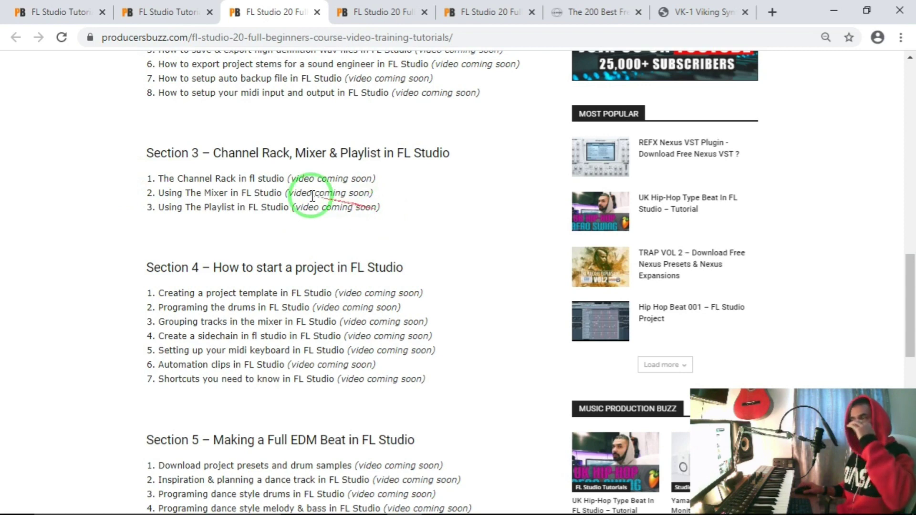
left_click_drag(155, 183, 367, 179)
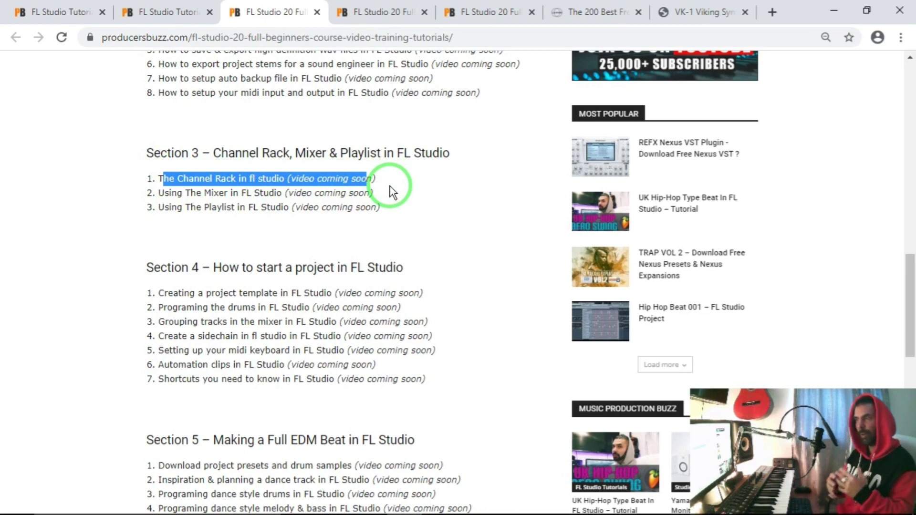
Scroll to Section 4 and highlight its heading and lessons
scroll(342, 192, "down", 2)
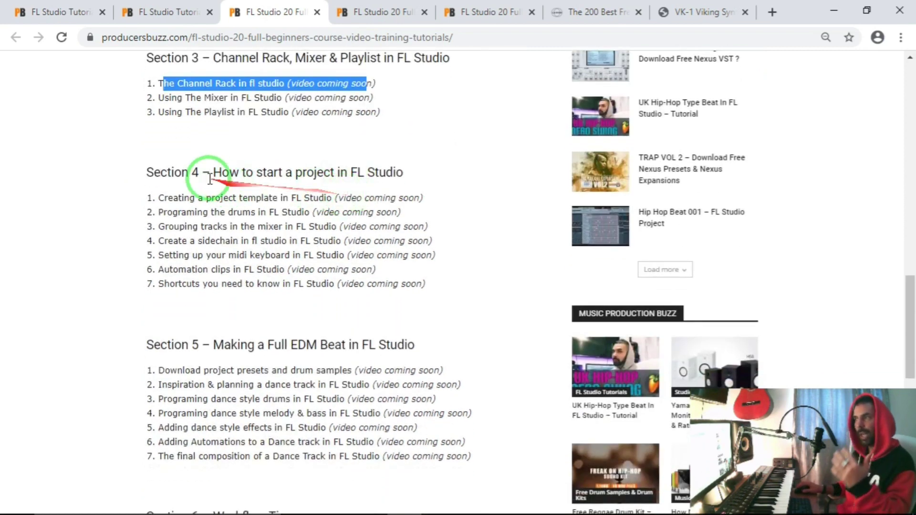
left_click(153, 168)
left_click_drag(153, 168, 403, 181)
left_click(224, 198)
left_click_drag(155, 197, 379, 241)
Scroll through Sections 5 and 6, highlighting their headings and lessons
scroll(402, 279, "down", 2)
scroll(402, 279, "down", 3)
left_click_drag(147, 154, 175, 175)
scroll(229, 258, "down", 4)
left_click(163, 194)
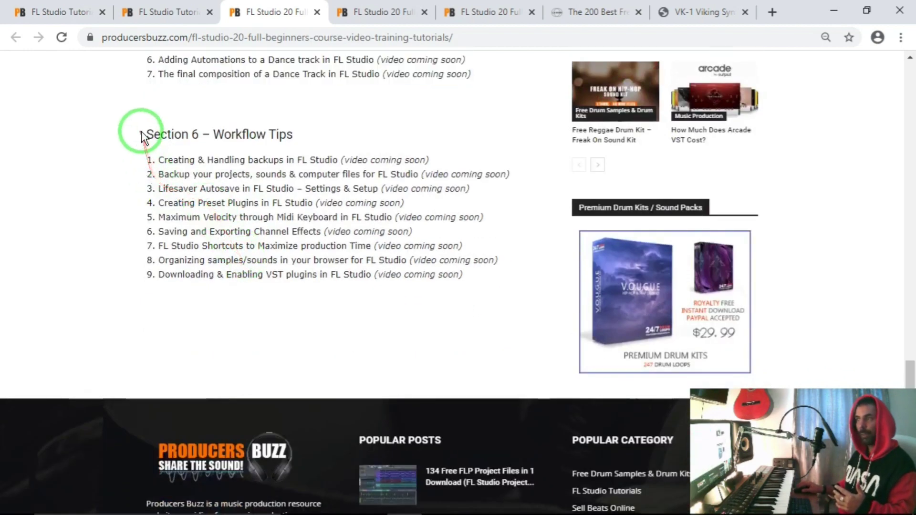
left_click_drag(145, 134, 409, 273)
left_click(413, 288)
Scroll back up to the page's top FL Studio screenshot and introduction
scroll(393, 286, "up", 10)
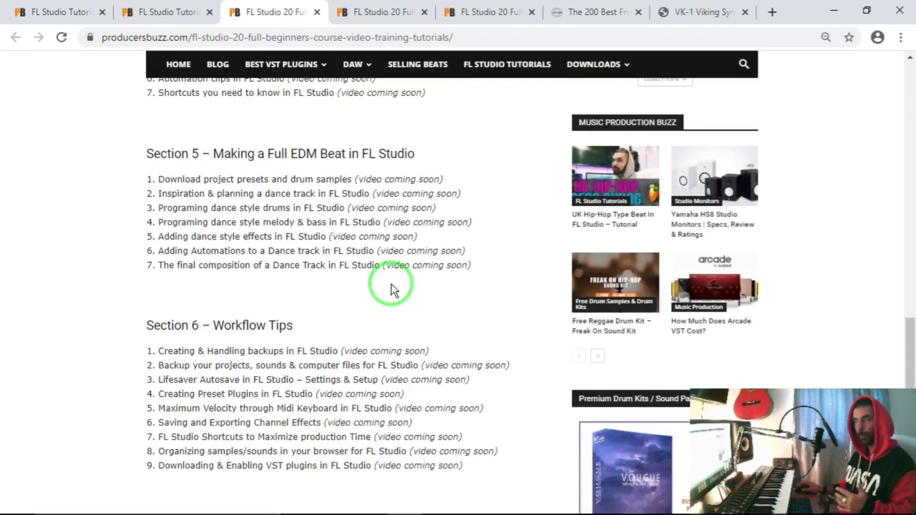
scroll(391, 290, "up", 8)
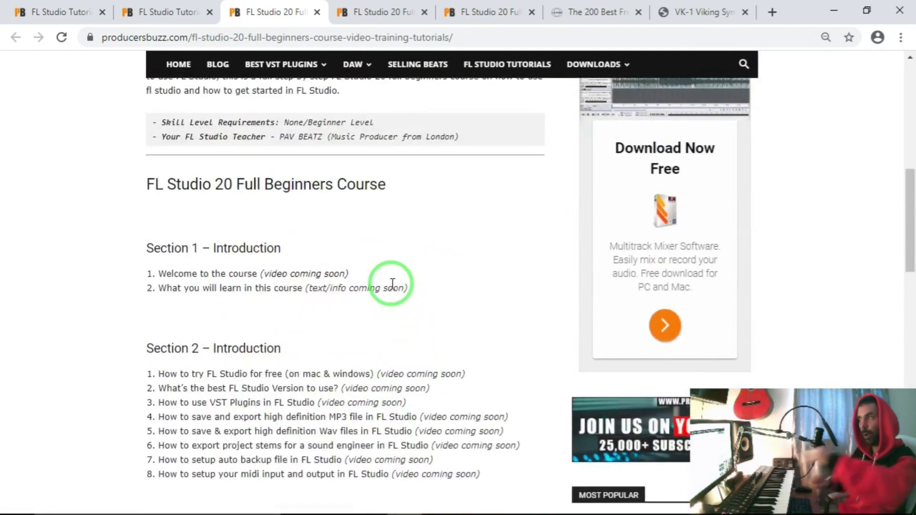
scroll(392, 283, "up", 6)
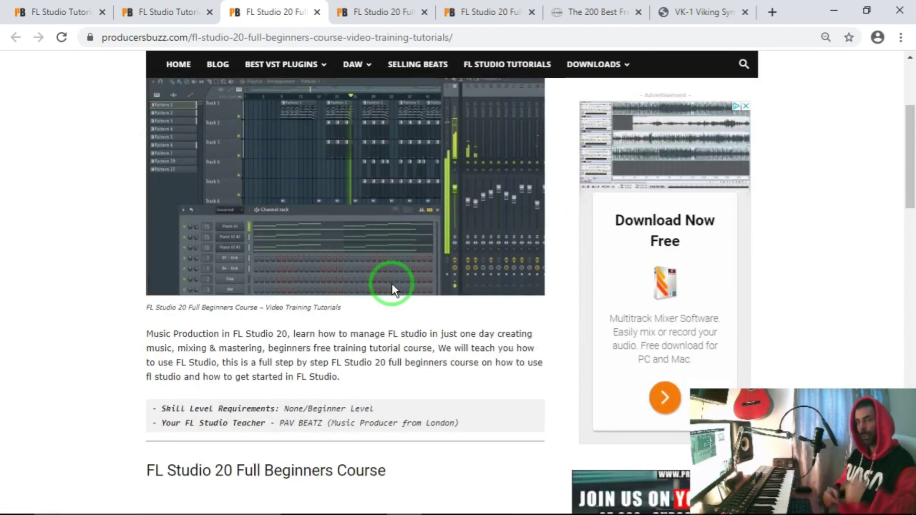